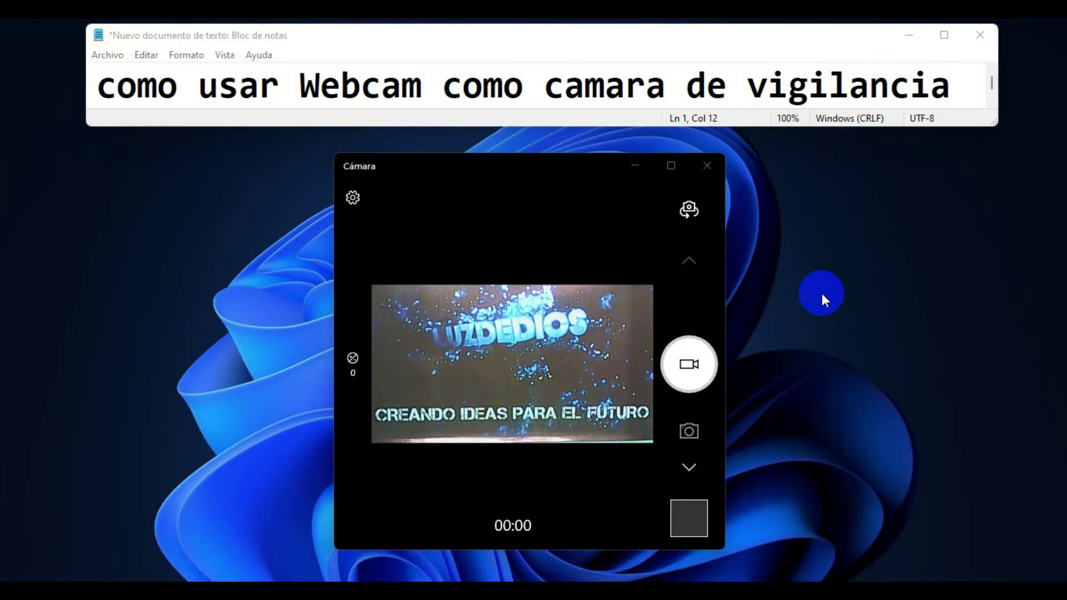
- Close the Camera app and open Dorgem's SourceForge page from the search results in Edge, dismissing the translation offer
{"action": "left_click", "coordinate": [706, 165]}
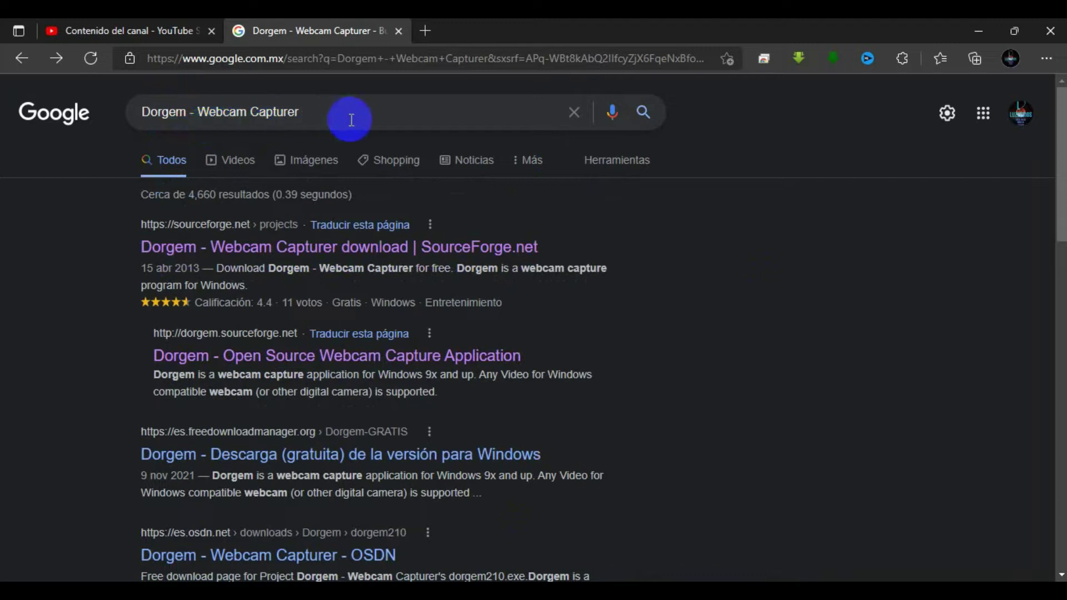
{"action": "left_click", "coordinate": [226, 250]}
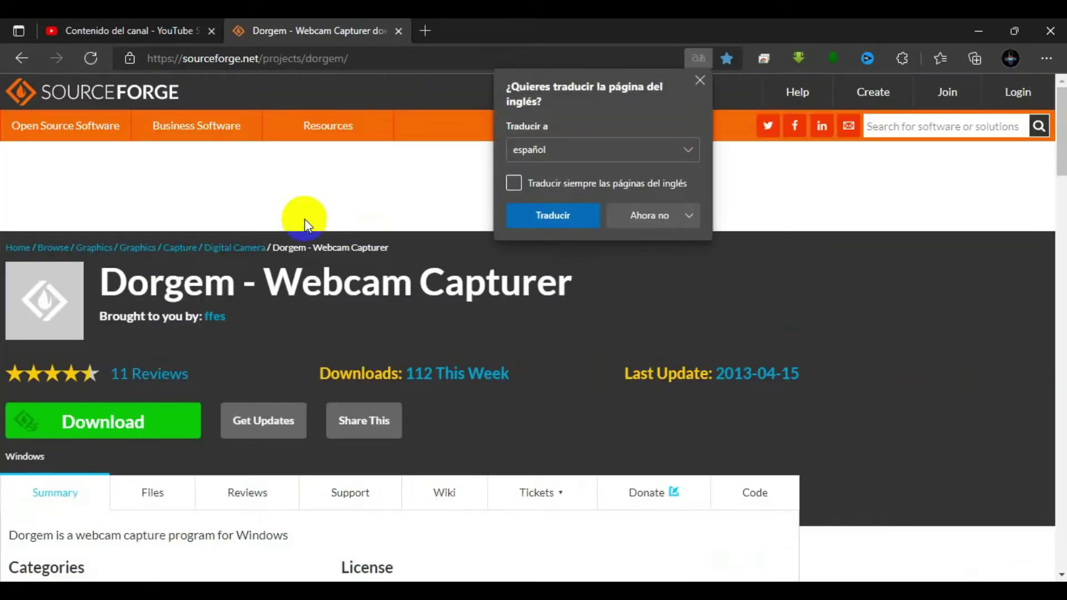
{"action": "left_click", "coordinate": [186, 188]}
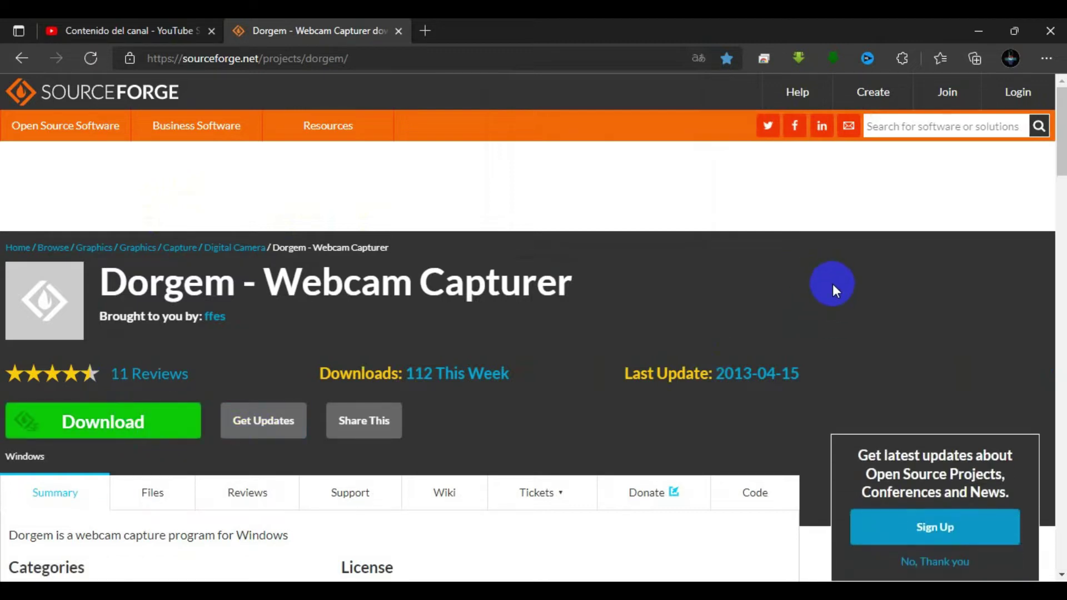
- Run the downloaded dorgem210.exe installer from the browser's downloads, minimize the browser and move the setup window lower on the desktop
{"action": "left_click", "coordinate": [1047, 58]}
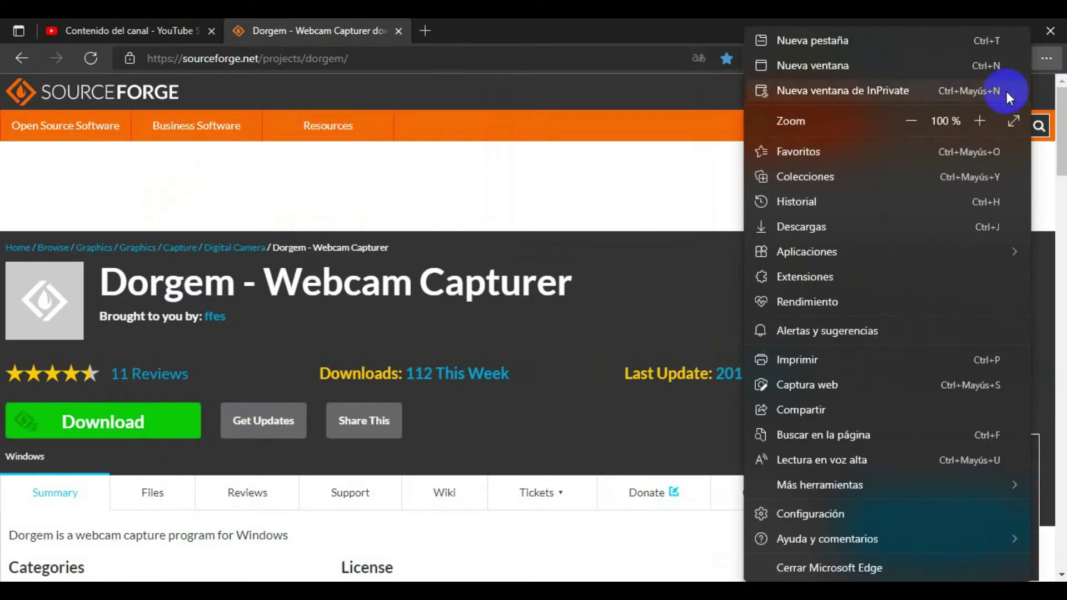
{"action": "left_click", "coordinate": [818, 236]}
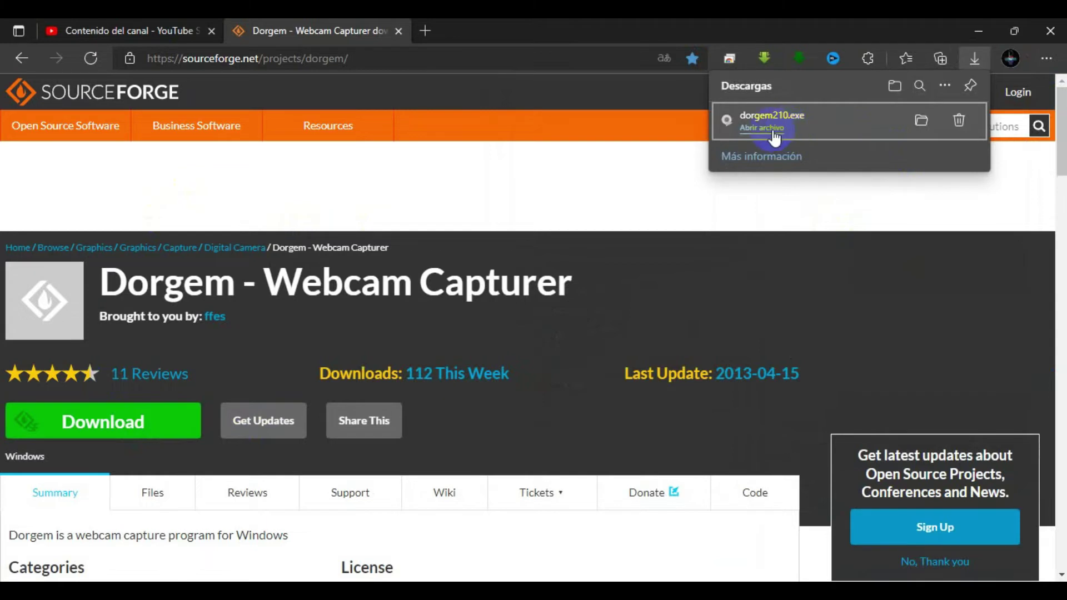
{"action": "left_click", "coordinate": [756, 128]}
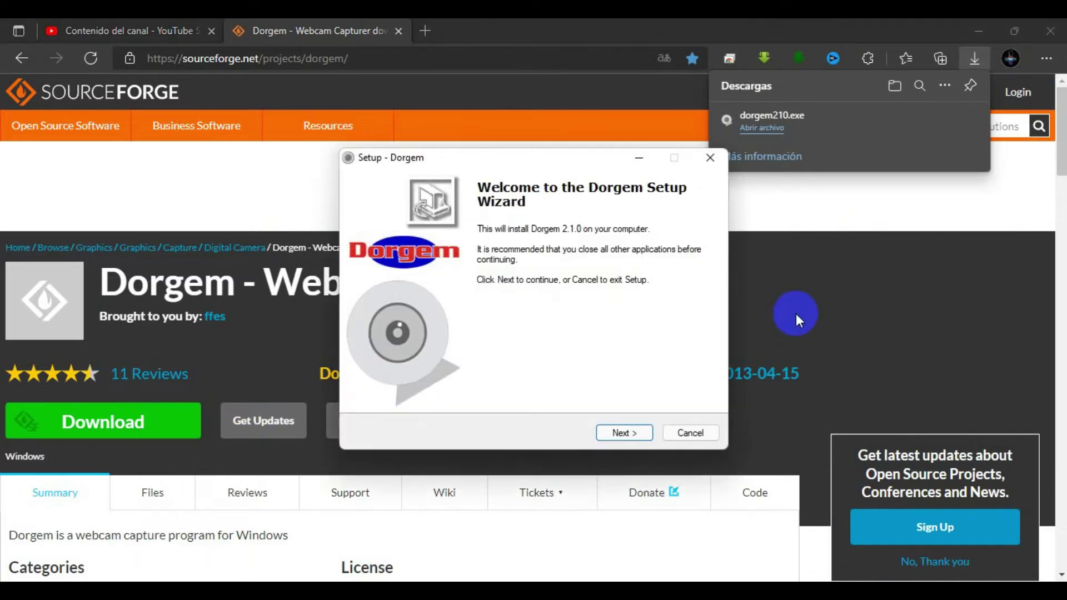
{"action": "left_click", "coordinate": [976, 19]}
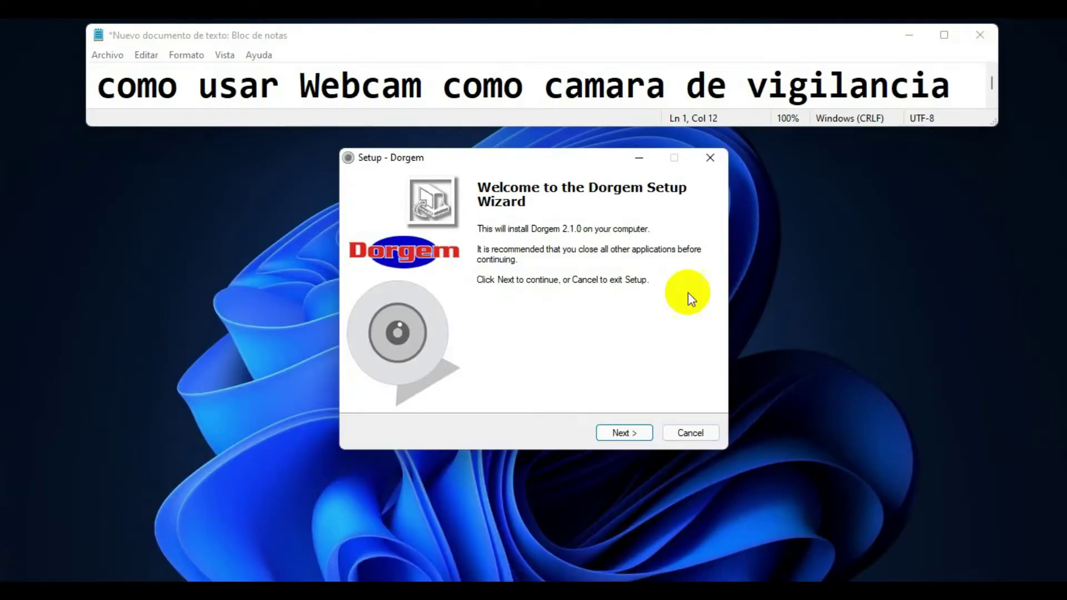
{"action": "left_click_drag", "start_coordinate": [547, 150], "coordinate": [555, 205]}
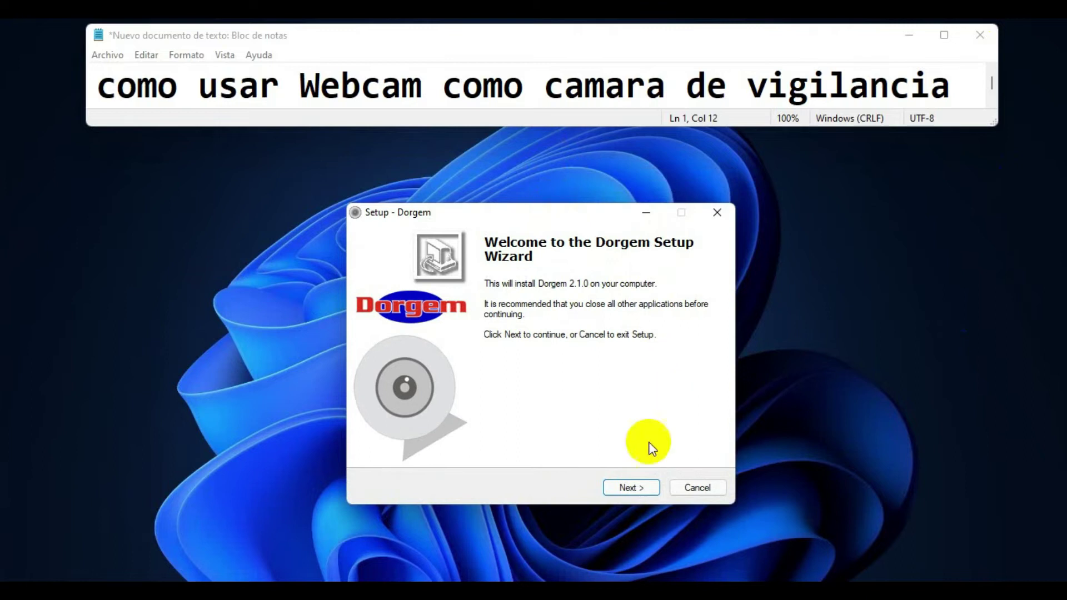
- Install Dorgem with the default folders and a desktop icon, then finish setup with the program launching
{"action": "left_click", "coordinate": [636, 487]}
{"action": "left_click", "coordinate": [640, 487]}
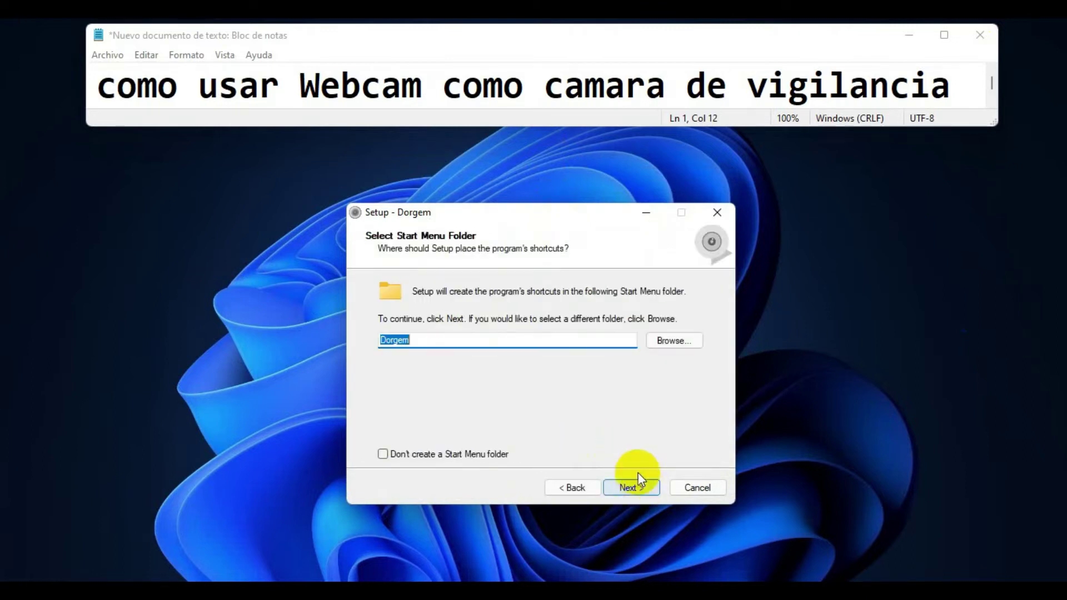
{"action": "left_click", "coordinate": [635, 487]}
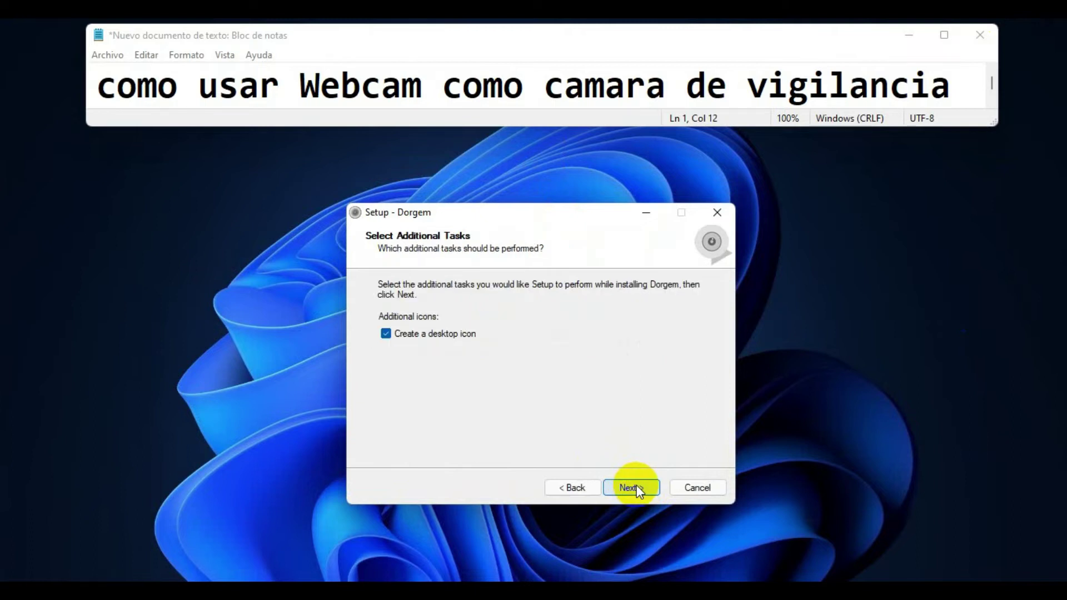
{"action": "left_click", "coordinate": [635, 487]}
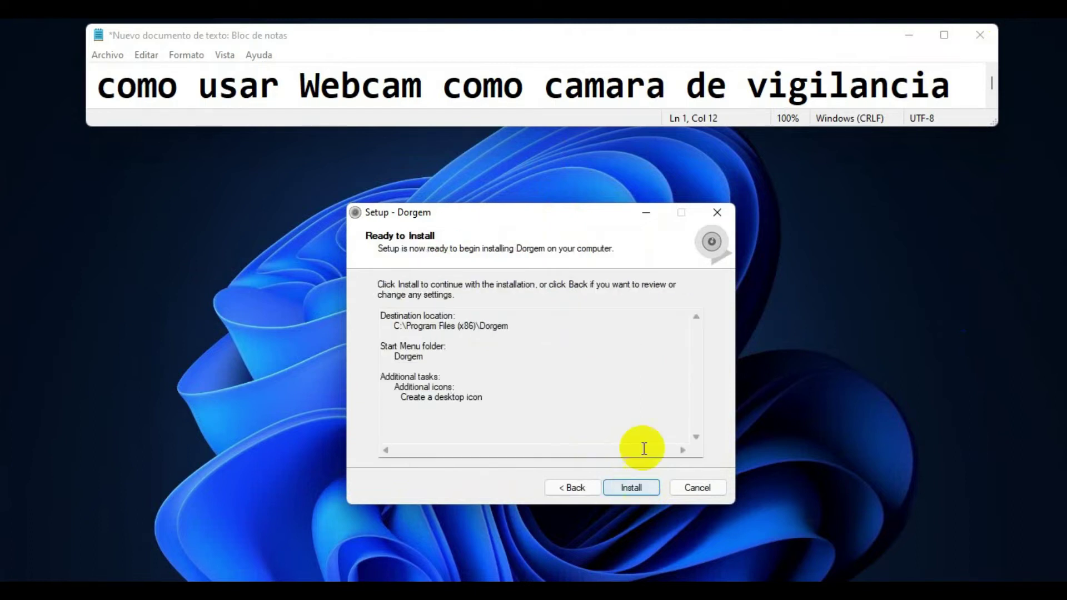
{"action": "left_click", "coordinate": [637, 489]}
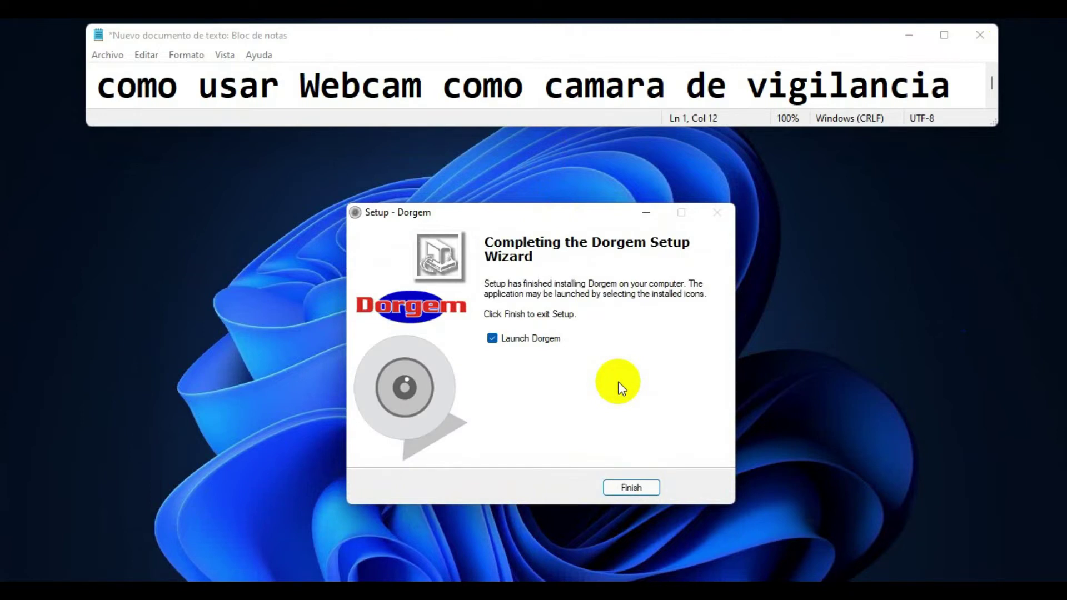
{"action": "left_click", "coordinate": [629, 489]}
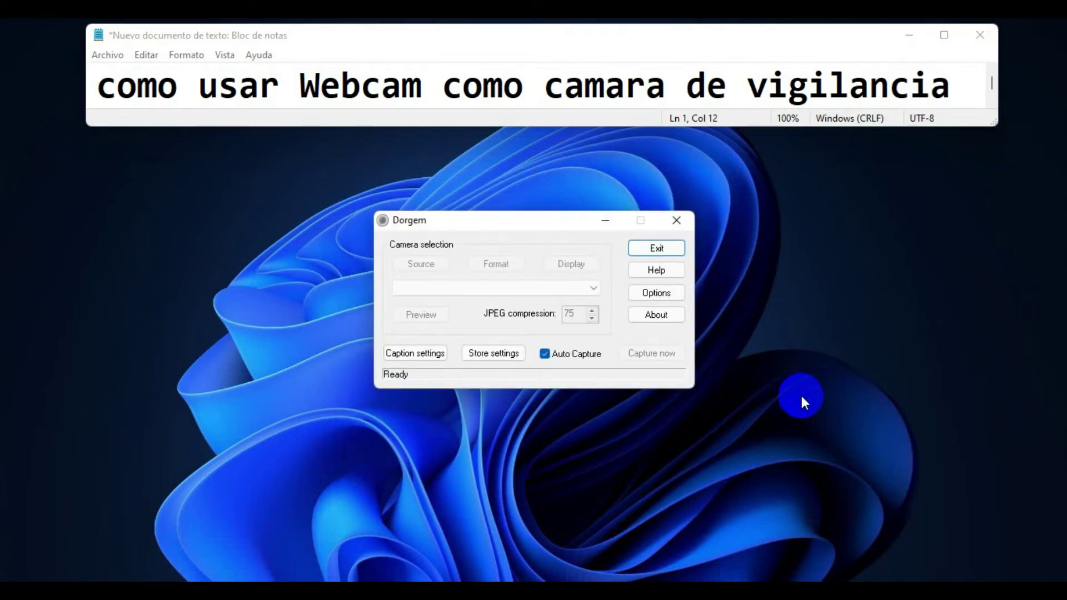
- Select Microsoft WDM Image Capture (Win32) as the camera and set its video source device to Webcam C170
{"action": "left_click", "coordinate": [594, 288]}
{"action": "left_click", "coordinate": [478, 300]}
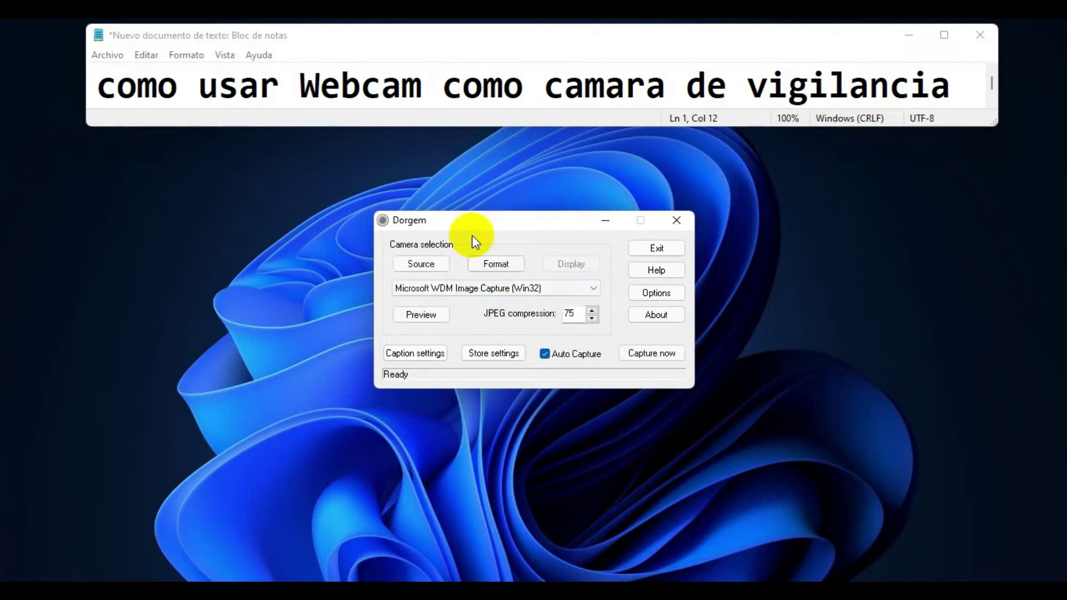
{"action": "left_click", "coordinate": [425, 269]}
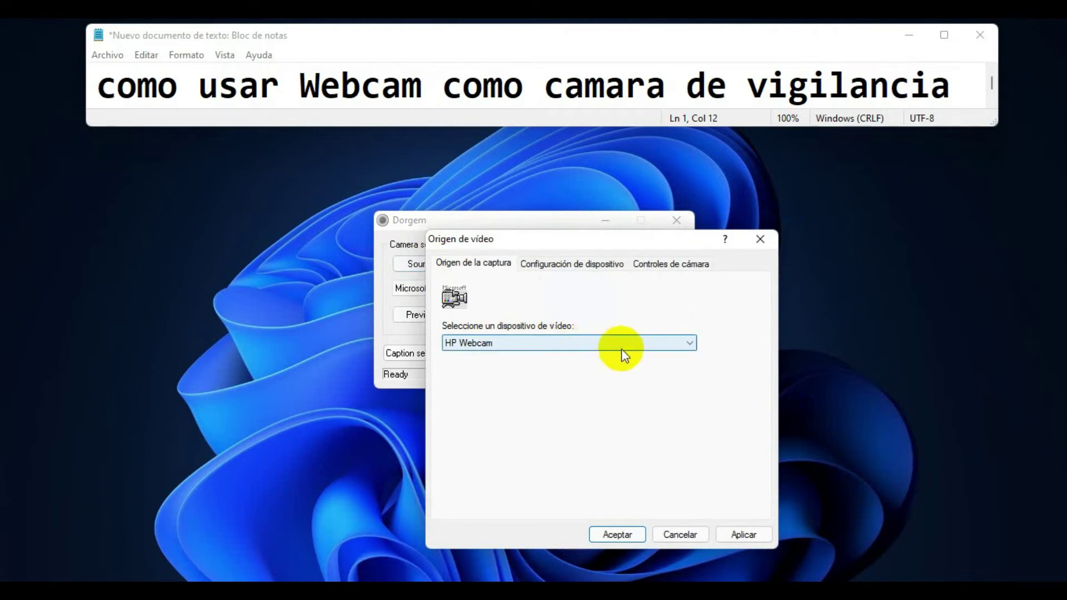
{"action": "left_click", "coordinate": [689, 342]}
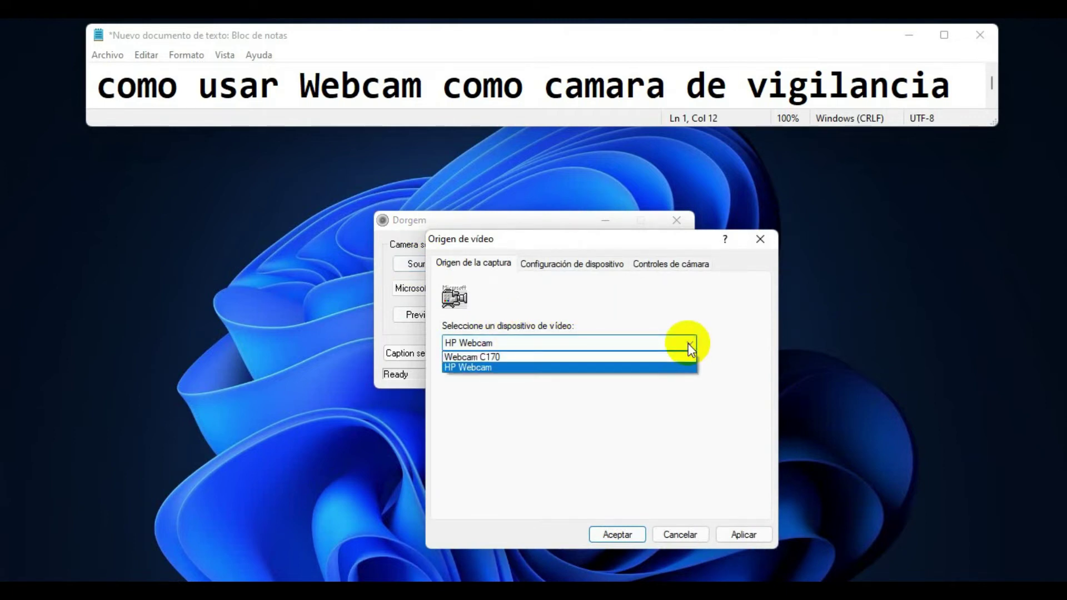
{"action": "left_click", "coordinate": [528, 358]}
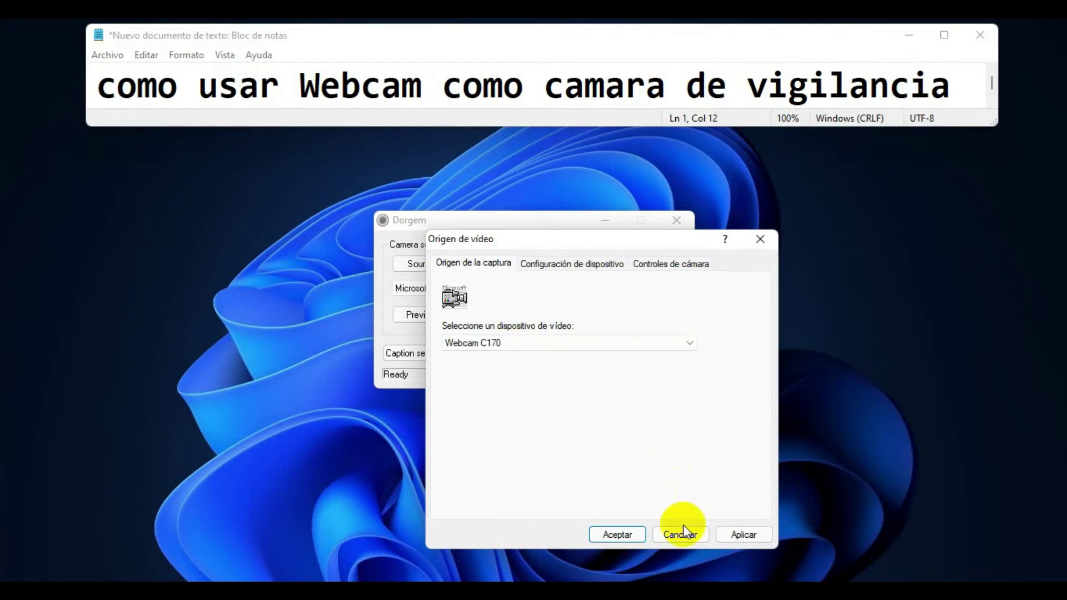
{"action": "left_click", "coordinate": [742, 529]}
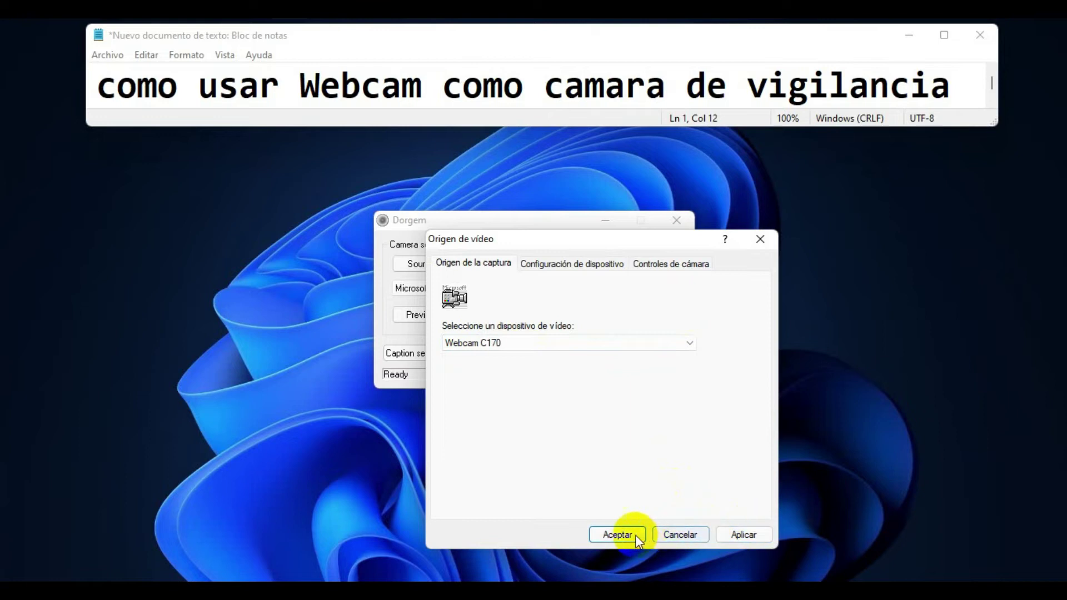
{"action": "left_click", "coordinate": [618, 535]}
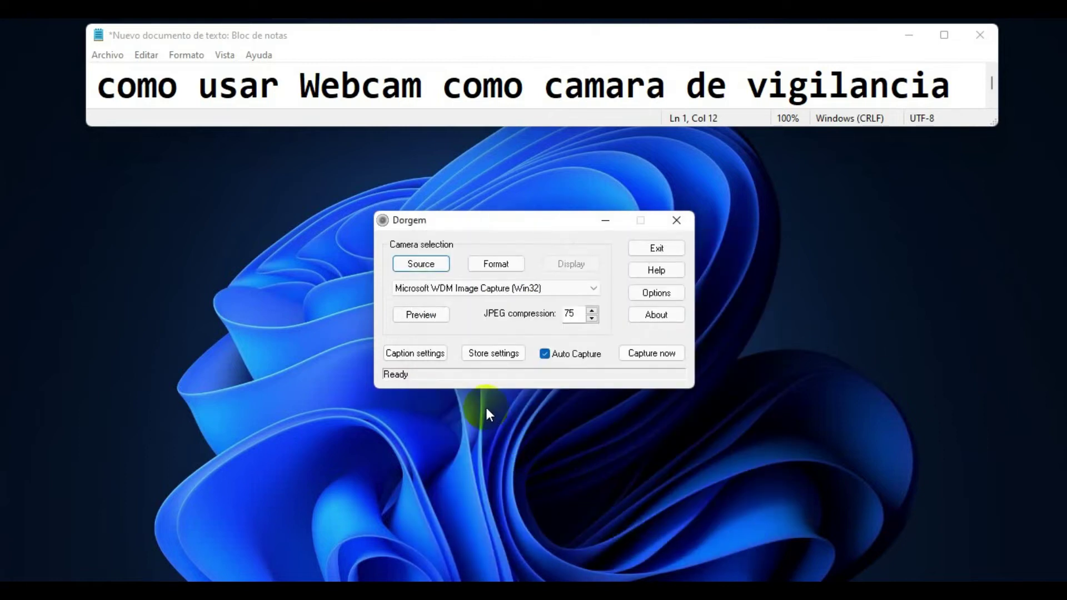
- Add a storage entry of type File in the store settings and name it vigilancia
{"action": "left_click", "coordinate": [500, 352]}
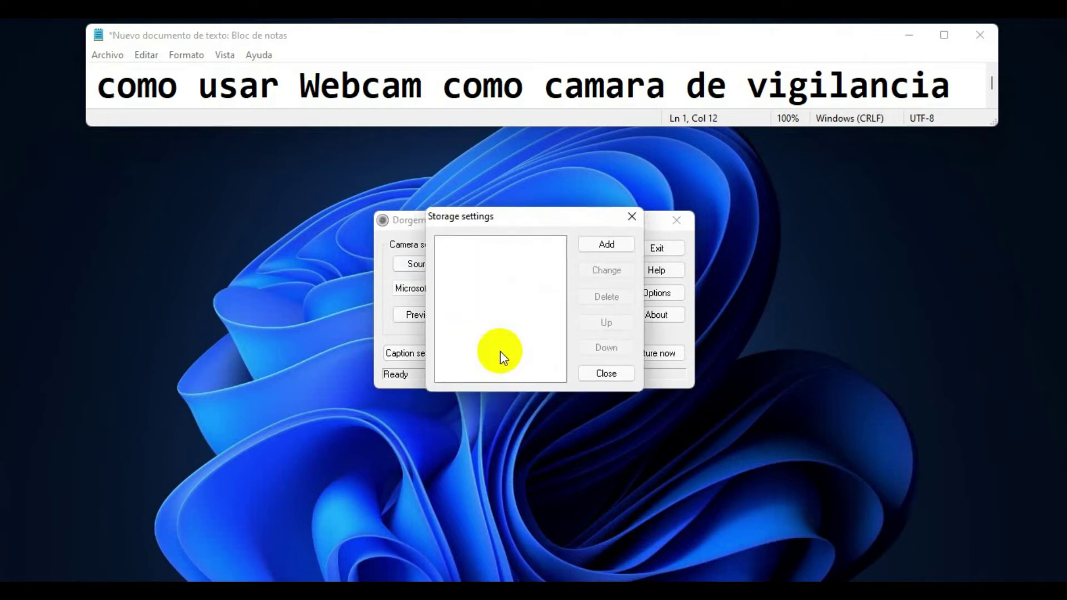
{"action": "left_click", "coordinate": [607, 246]}
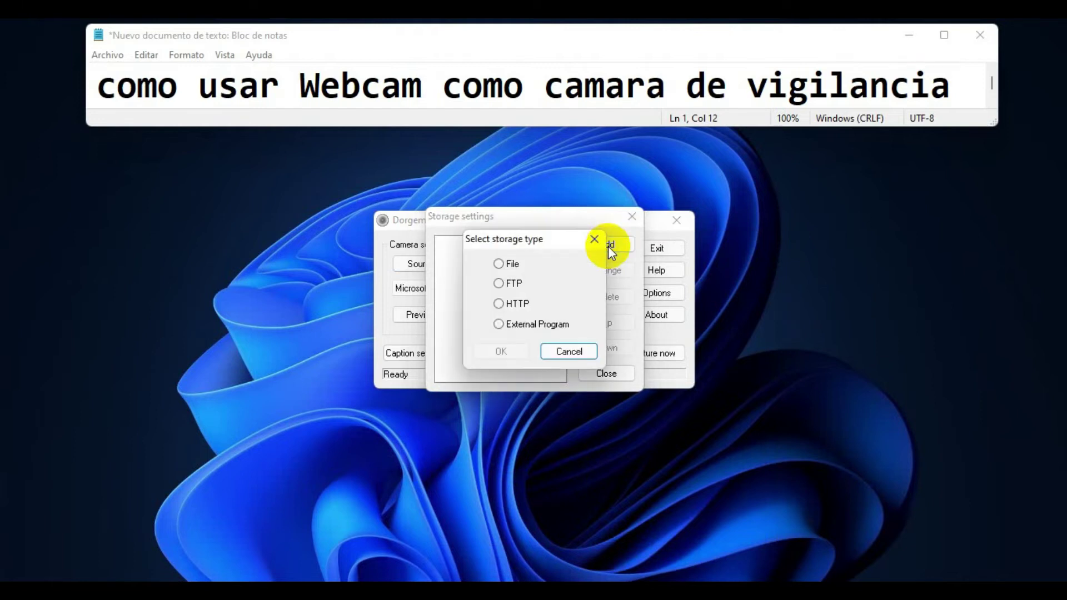
{"action": "left_click", "coordinate": [498, 265]}
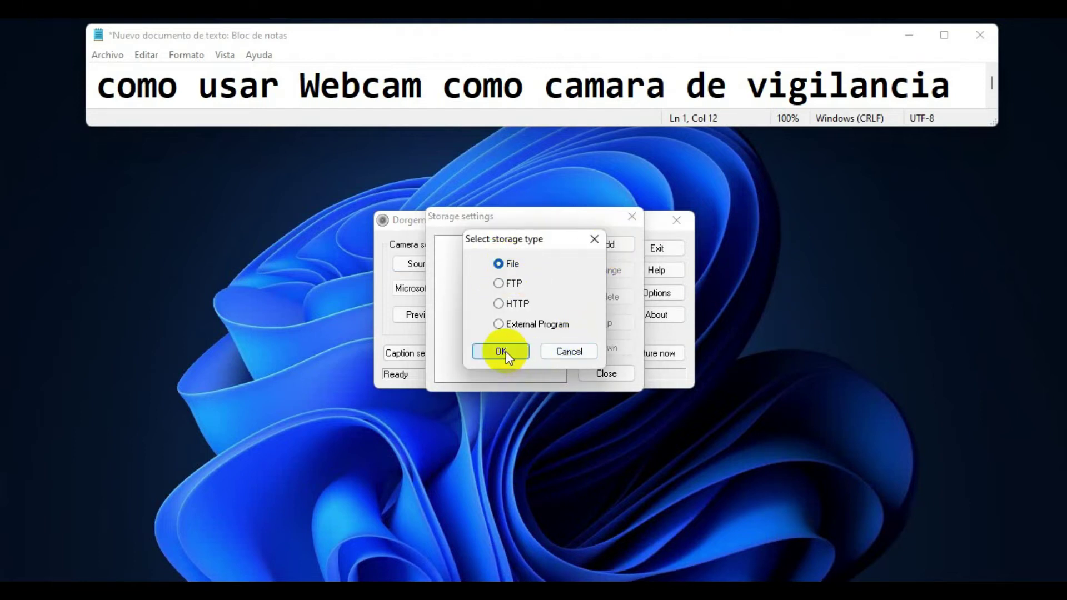
{"action": "left_click", "coordinate": [506, 351]}
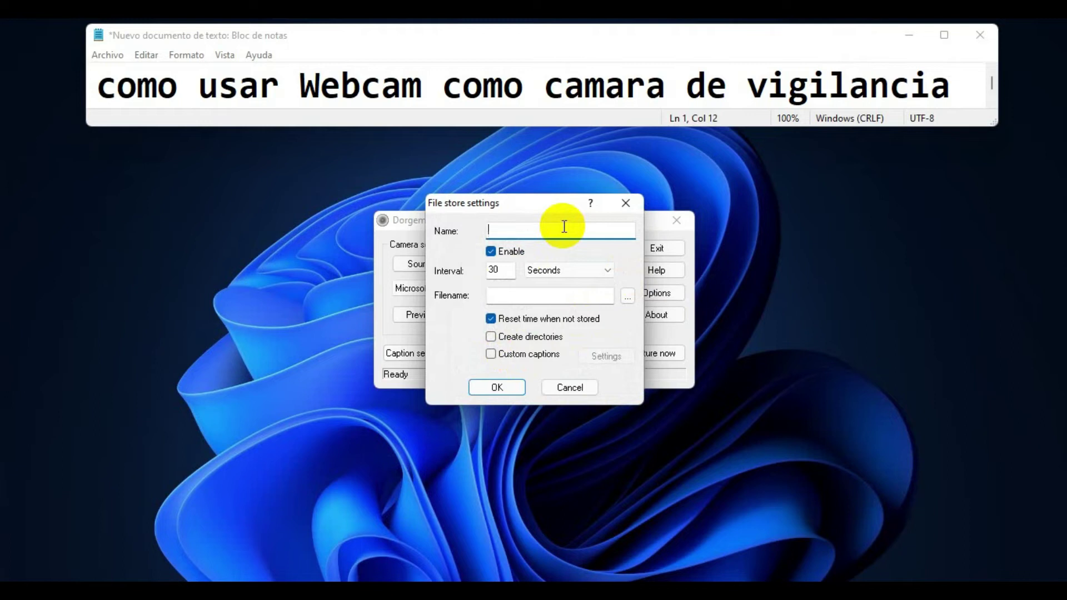
{"action": "type", "text": "vigilancia"}
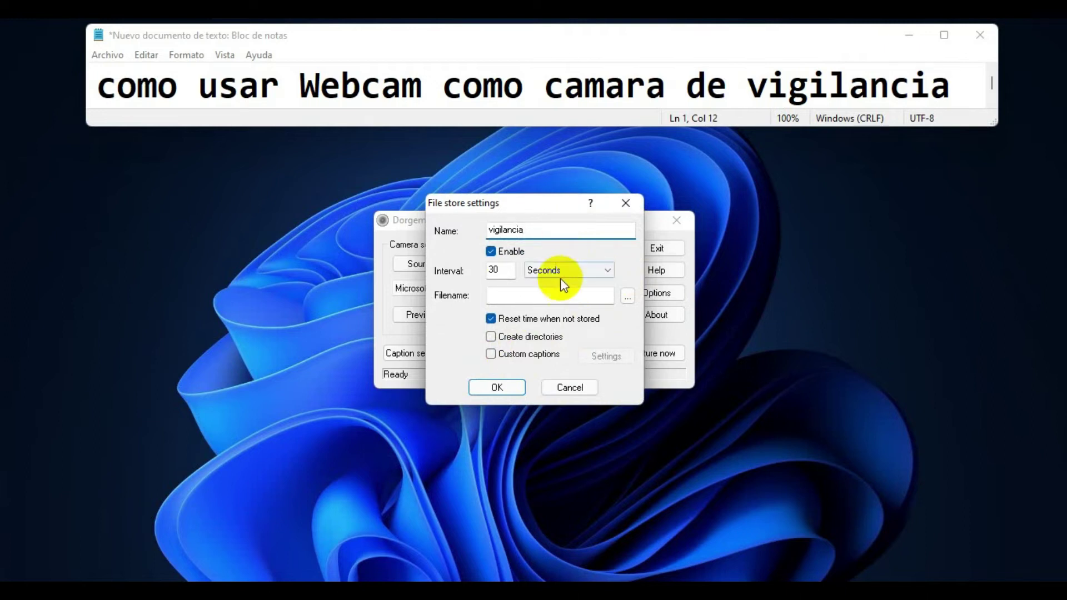
- Create a vigilancia folder in Documentos as the store's save location and enter capturas as the JPEG file name
{"action": "left_click", "coordinate": [626, 296]}
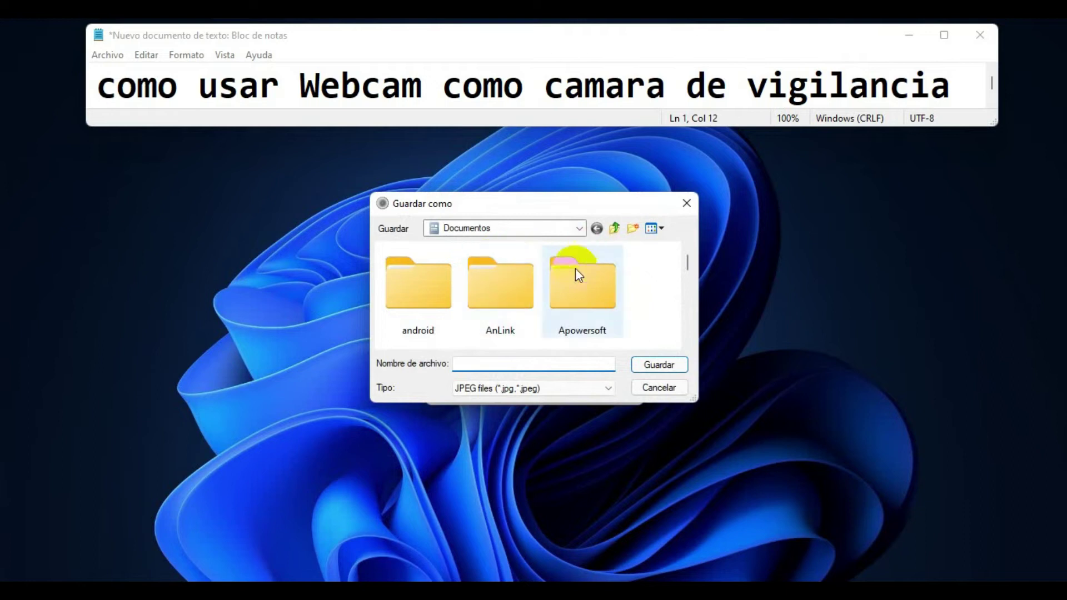
{"action": "left_click", "coordinate": [634, 228]}
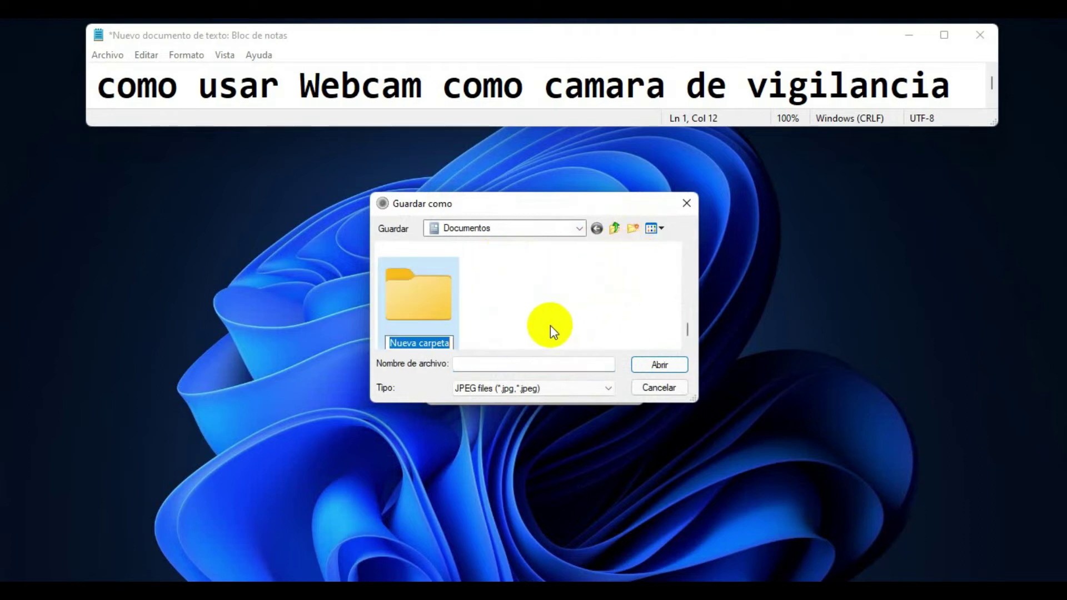
{"action": "type", "text": "vi"}
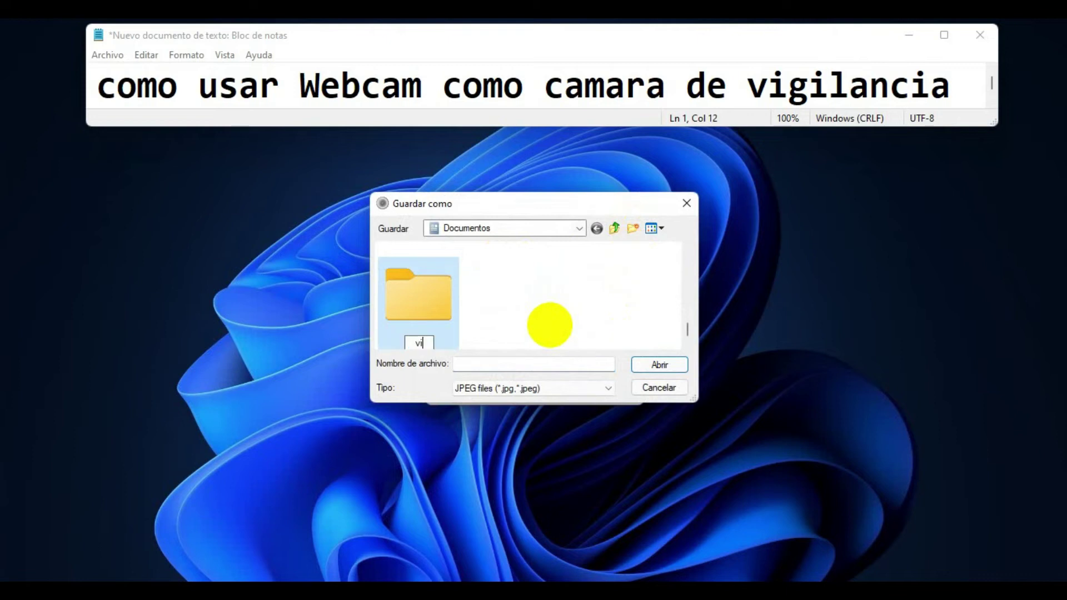
{"action": "type", "text": "gilancia"}
{"action": "left_click", "coordinate": [663, 363]}
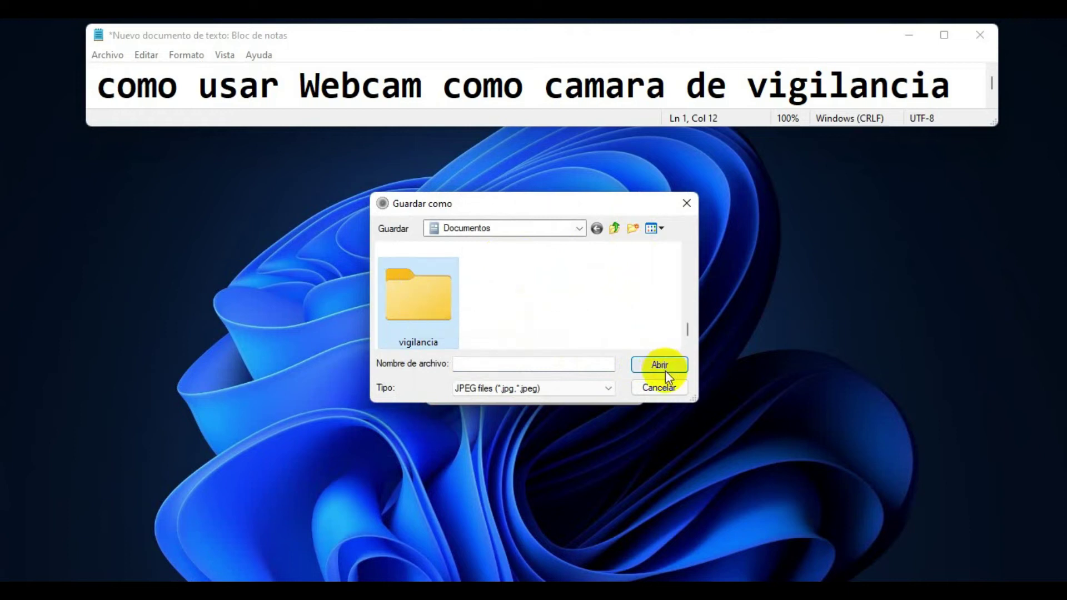
{"action": "left_click", "coordinate": [661, 365]}
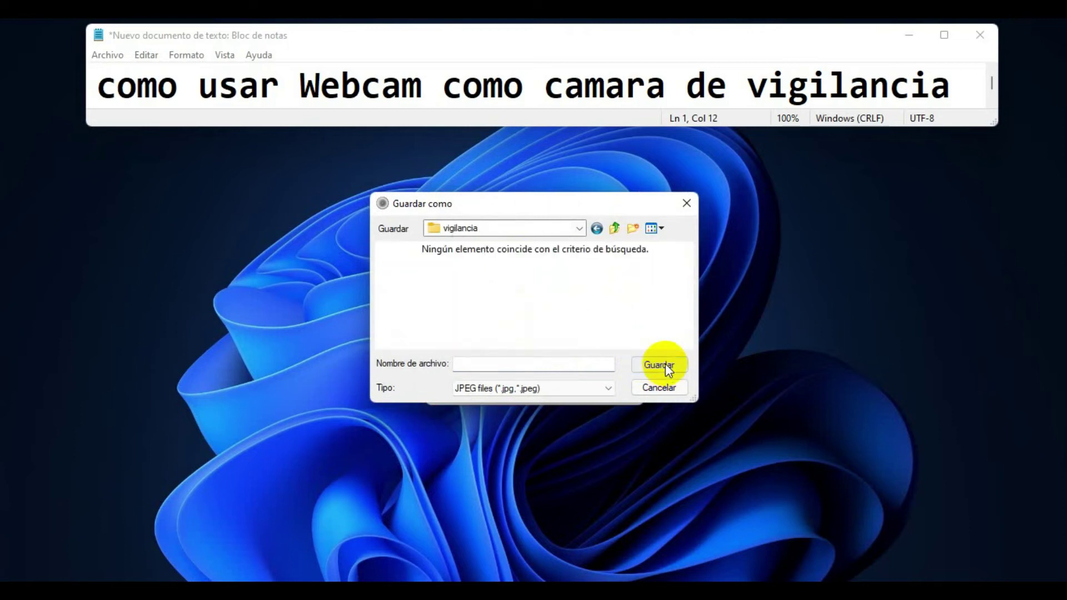
{"action": "left_click", "coordinate": [508, 363]}
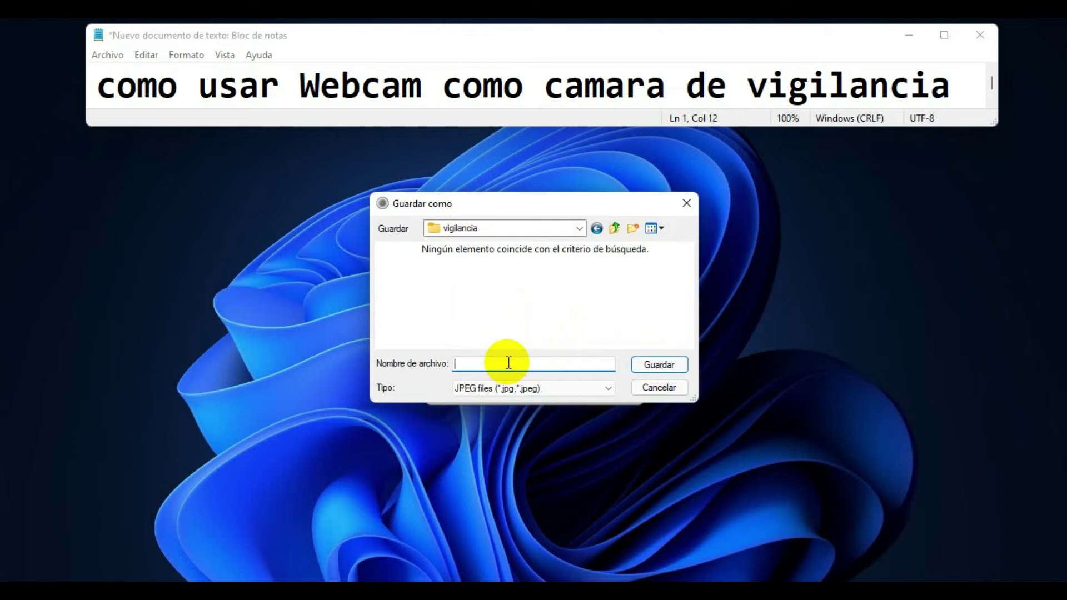
{"action": "type", "text": "capturas"}
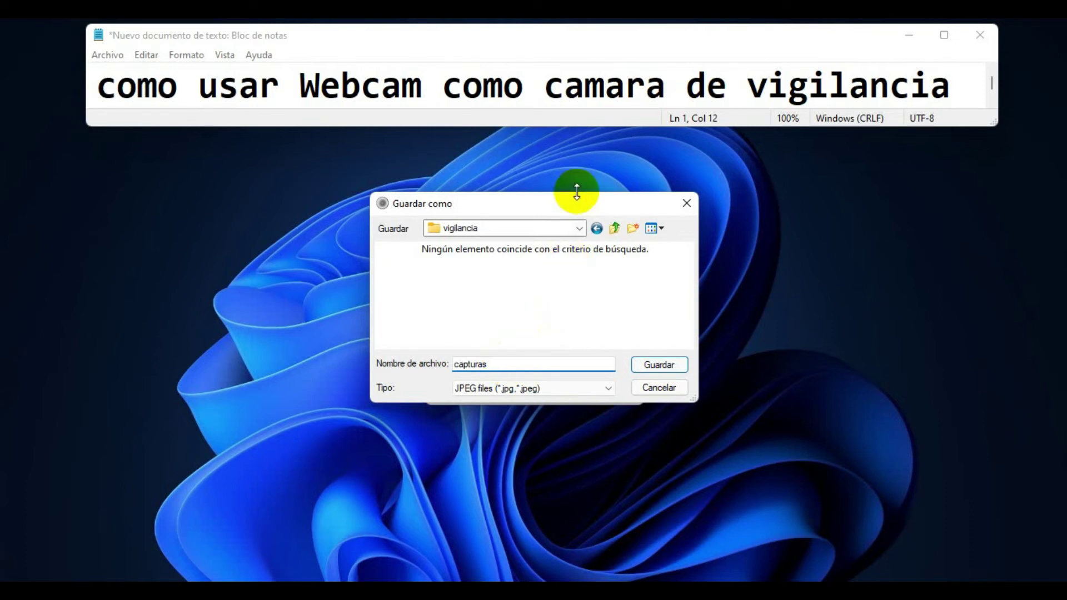
- Move the save dialog lower, enlarge the Notepad window and copy its %G%g text
{"action": "left_click_drag", "start_coordinate": [558, 201], "coordinate": [560, 272]}
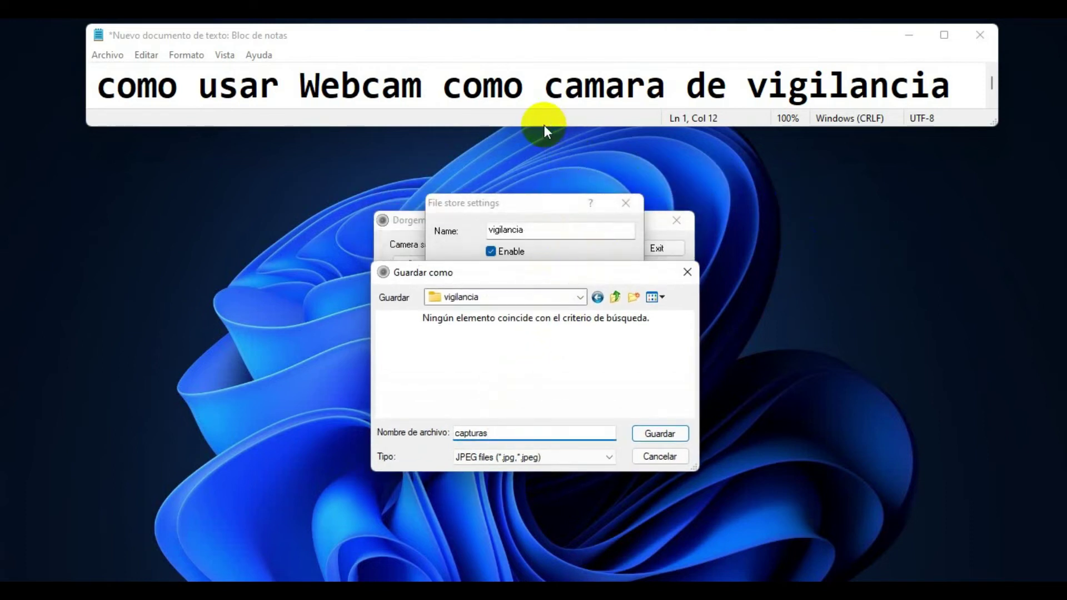
{"action": "left_click_drag", "start_coordinate": [543, 126], "coordinate": [543, 226]}
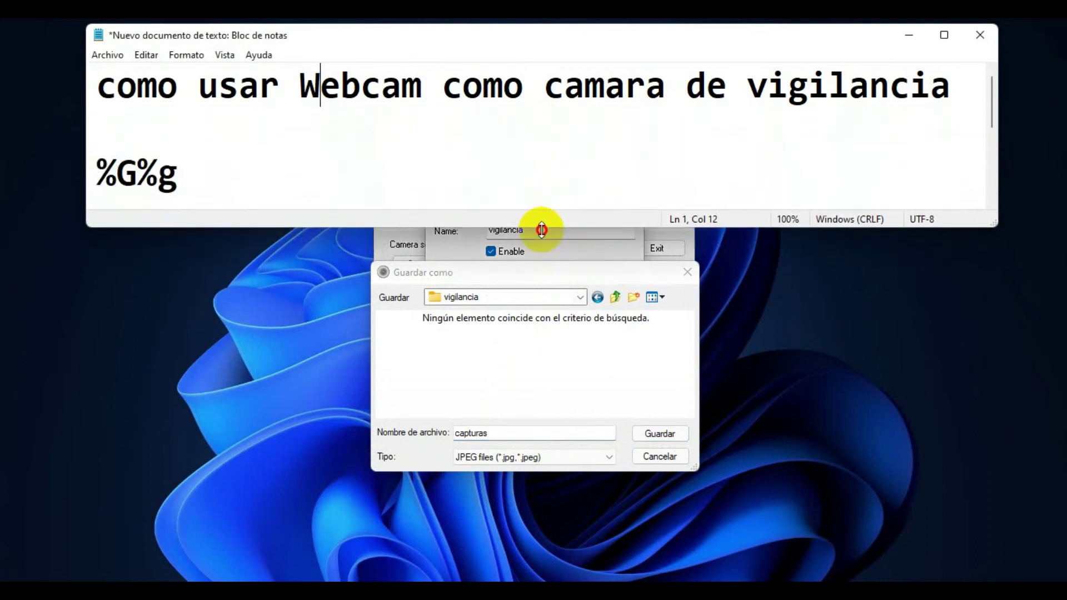
{"action": "left_click", "coordinate": [105, 168]}
{"action": "left_click_drag", "start_coordinate": [105, 168], "coordinate": [179, 174]}
{"action": "right_click", "coordinate": [154, 172]}
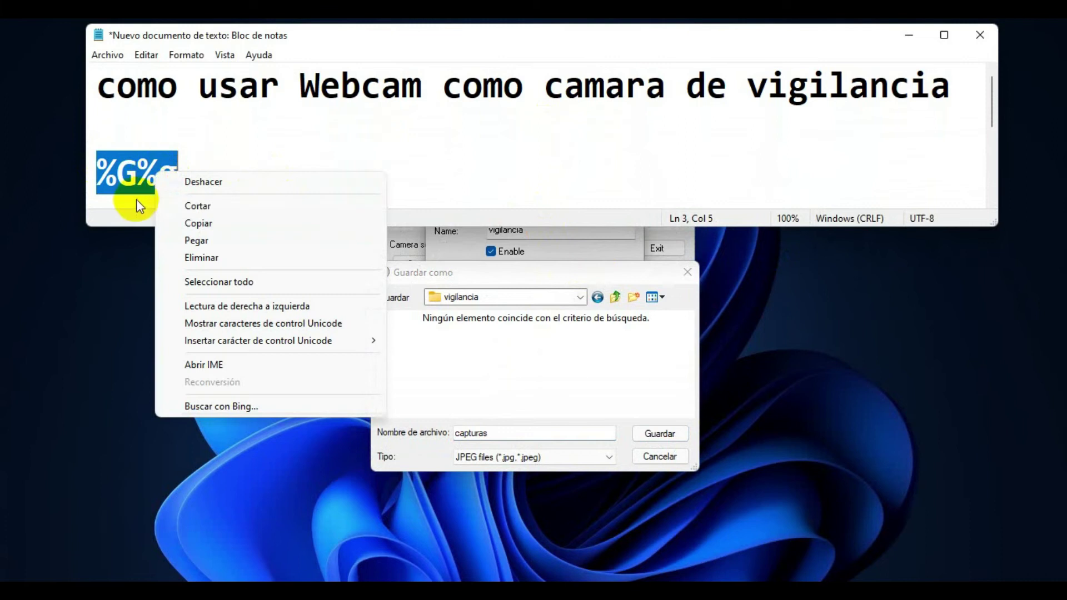
{"action": "left_click", "coordinate": [209, 223]}
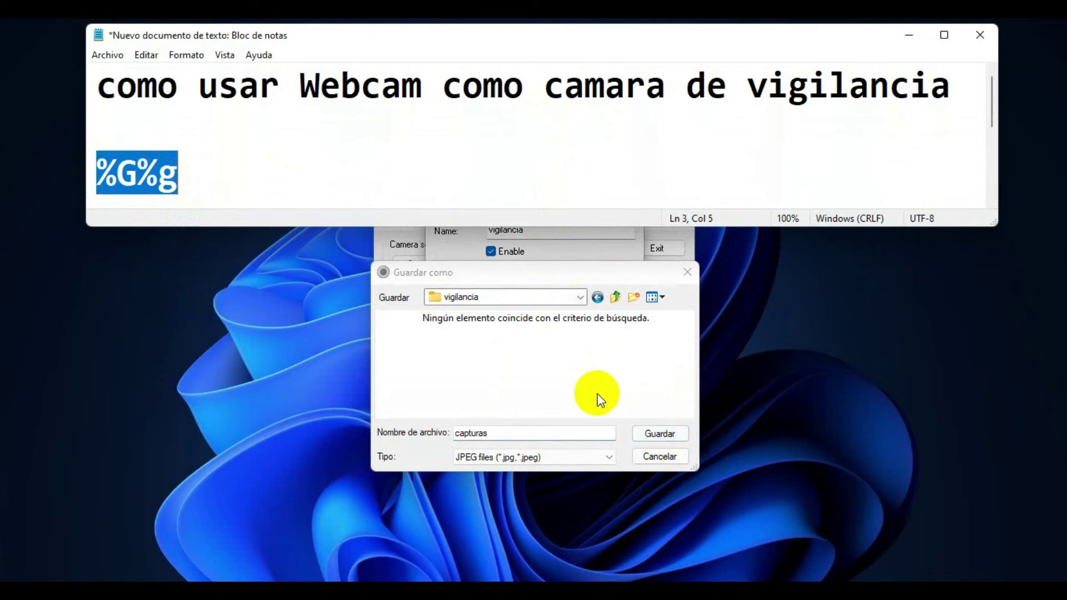
- Append the copied %G%g to the file name to make capturas%G%g and save it as the store's file in the vigilancia folder
{"action": "left_click", "coordinate": [512, 432]}
{"action": "right_click", "coordinate": [512, 433]}
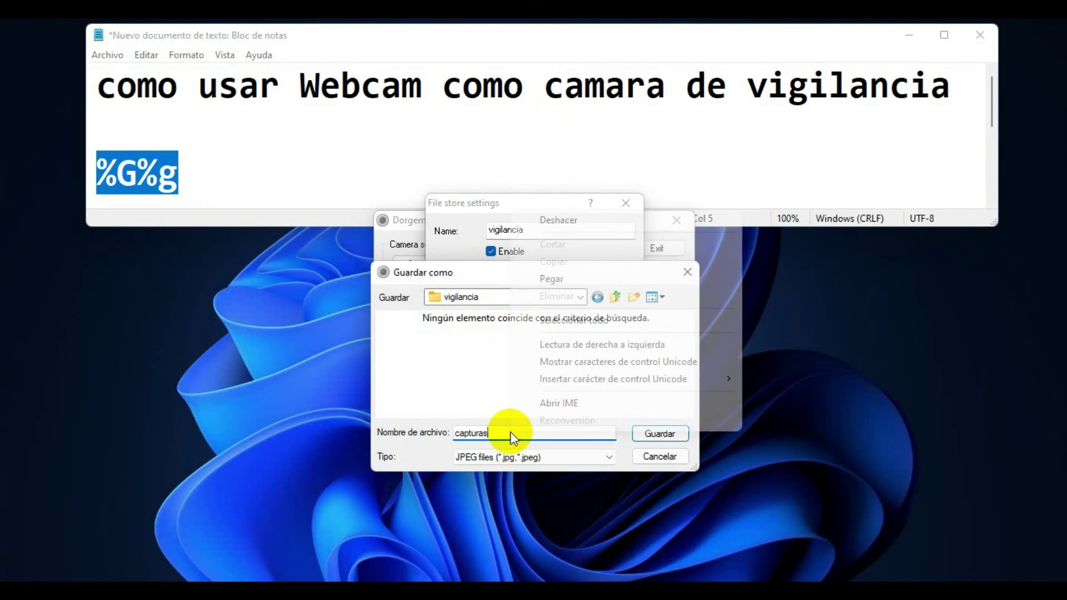
{"action": "left_click", "coordinate": [566, 281]}
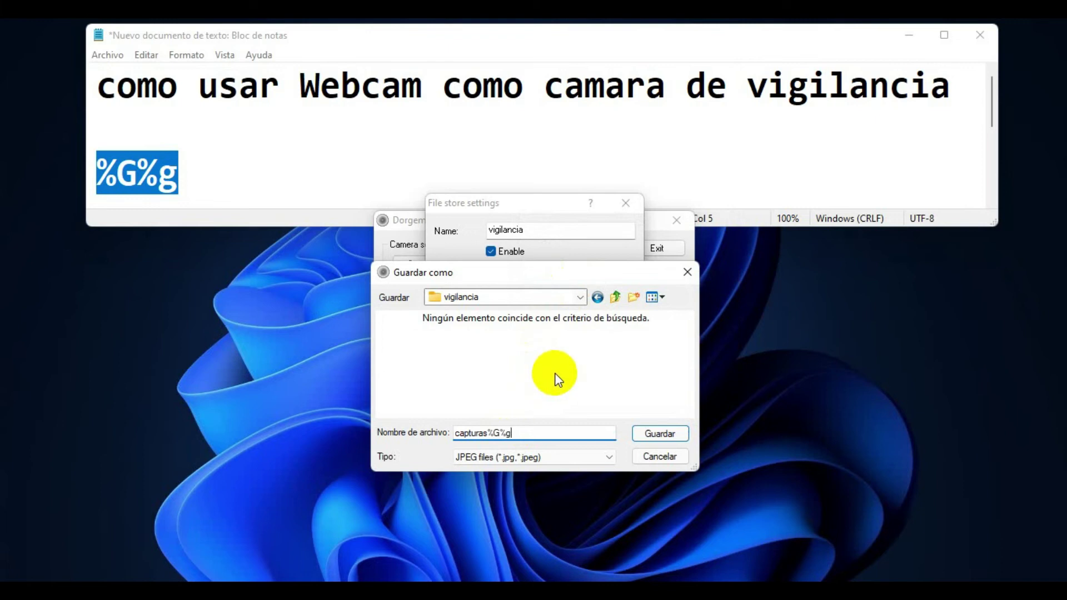
{"action": "left_click", "coordinate": [660, 434]}
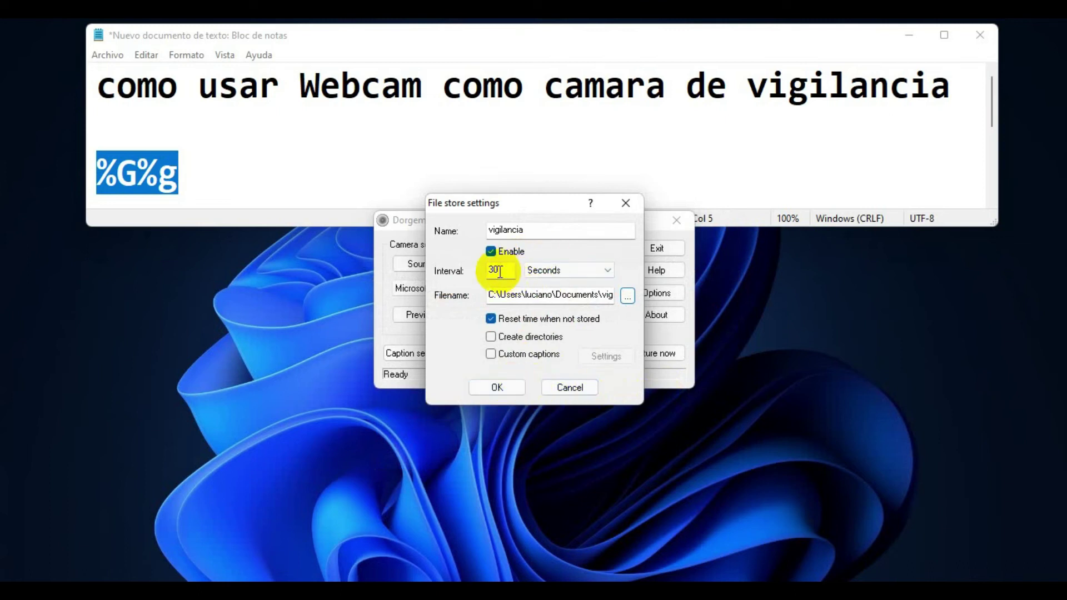
- Check the interval's time units, keep Seconds, accept the vigilancia file store settings and close the storage settings
{"action": "left_click", "coordinate": [602, 270]}
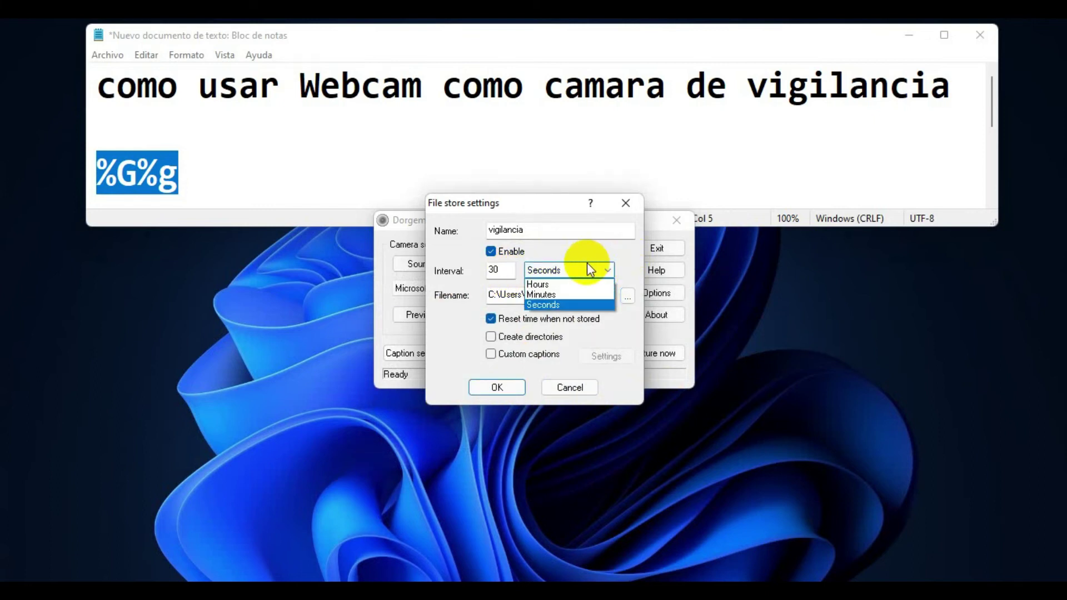
{"action": "left_click", "coordinate": [440, 340]}
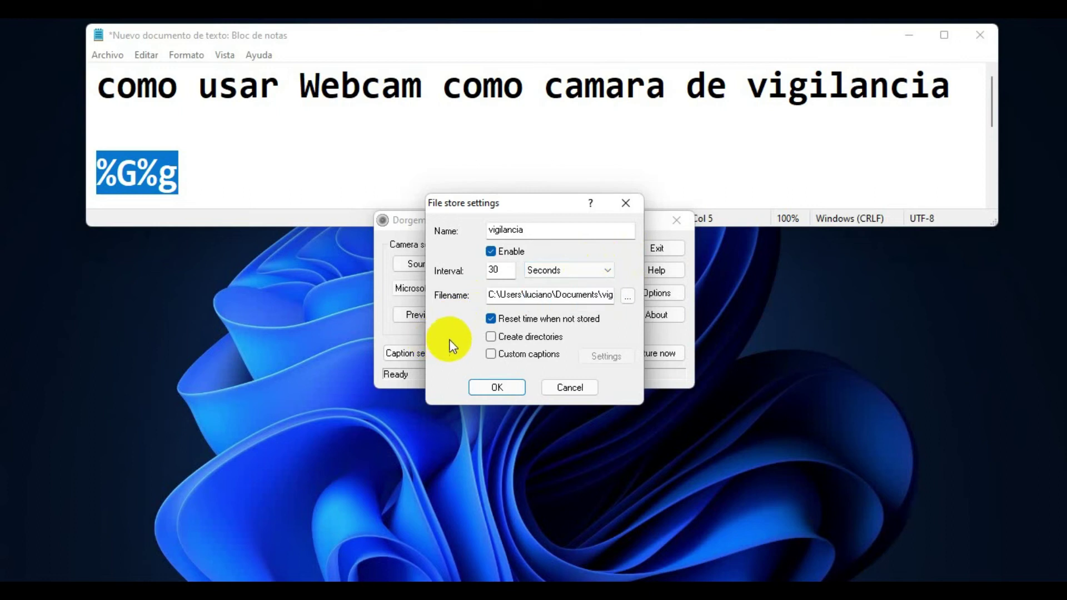
{"action": "left_click", "coordinate": [497, 386]}
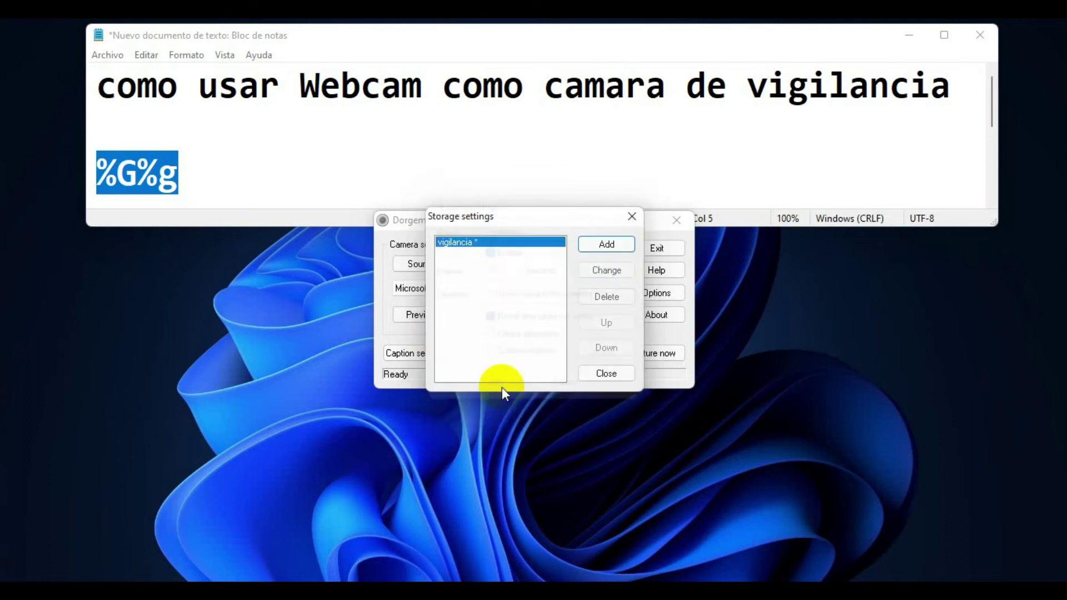
{"action": "left_click", "coordinate": [595, 371]}
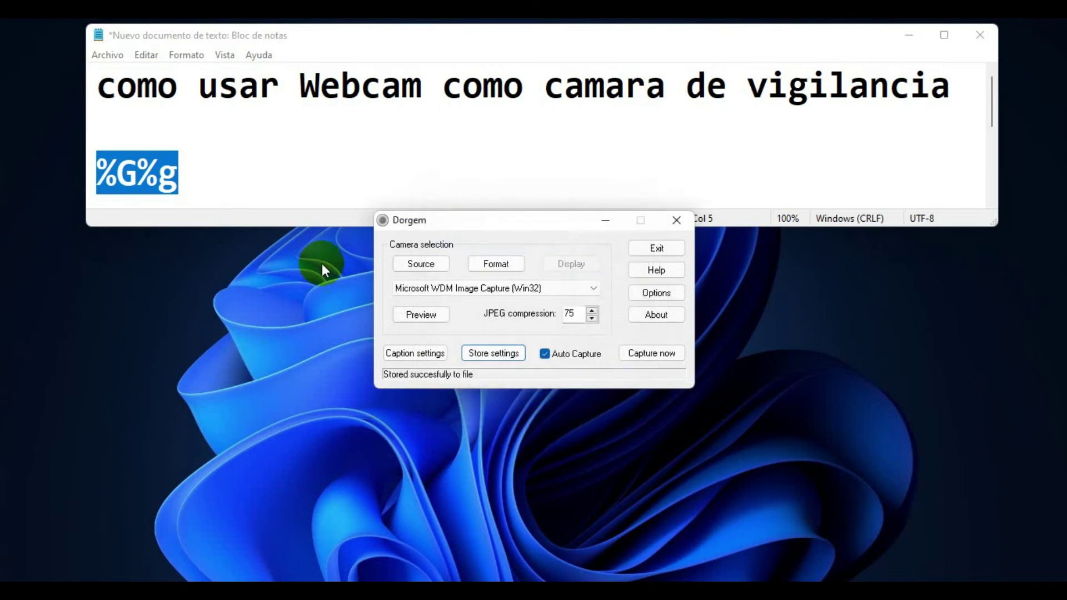
- Move the Dorgem window clear of the desktop's centre, preview the webcam image and move the preview window aside
{"action": "left_click_drag", "start_coordinate": [523, 221], "coordinate": [831, 330]}
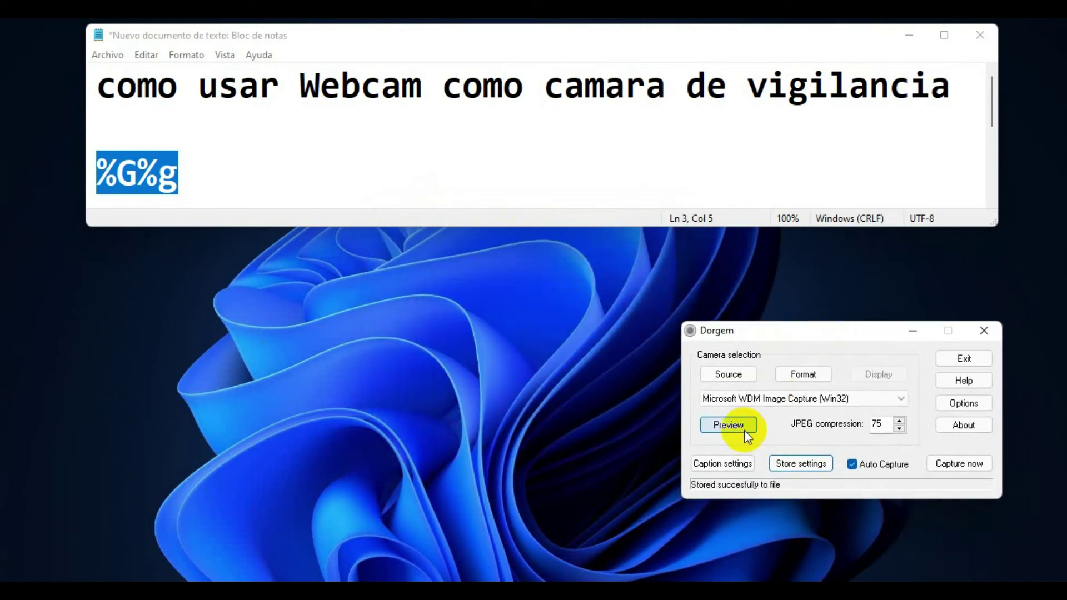
{"action": "left_click", "coordinate": [728, 425]}
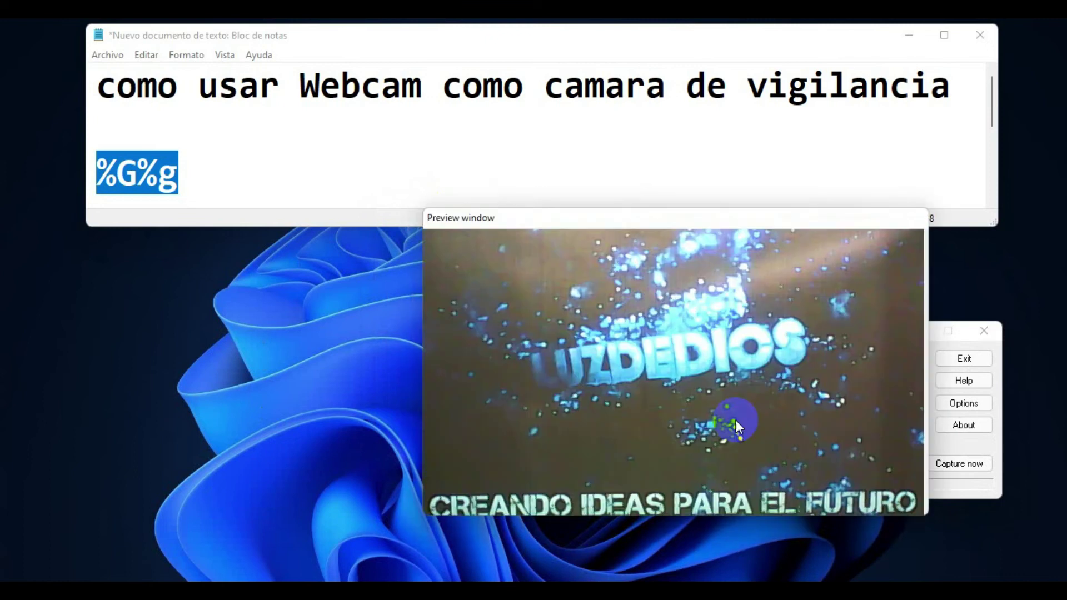
{"action": "left_click_drag", "start_coordinate": [689, 218], "coordinate": [364, 253]}
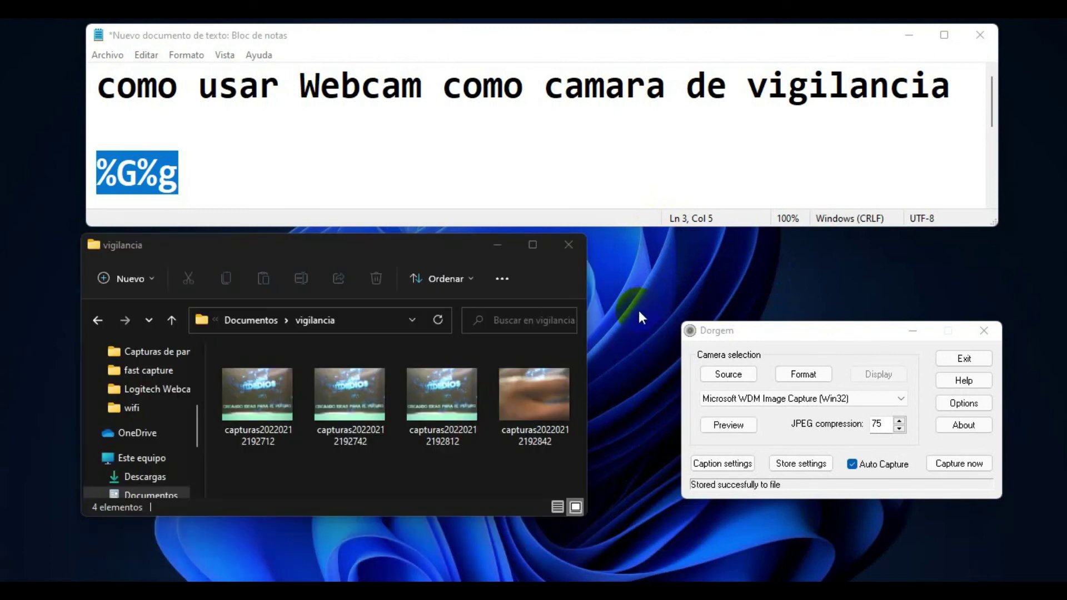
- Move the vigilancia folder window slightly lower and examine the captured images stored in it
{"action": "left_click_drag", "start_coordinate": [388, 245], "coordinate": [387, 258]}
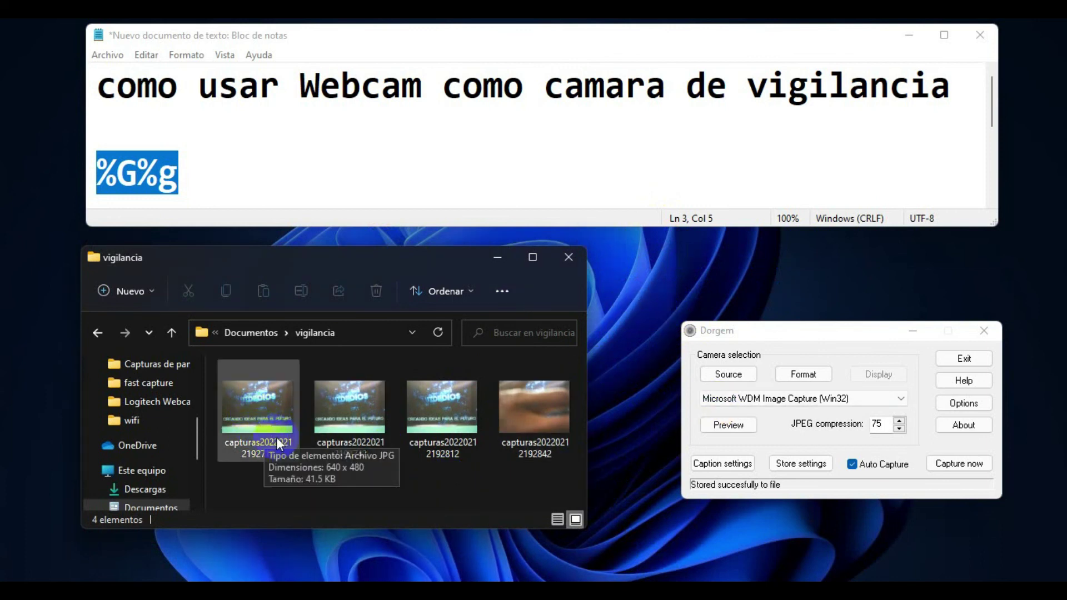
{"action": "left_click", "coordinate": [494, 460]}
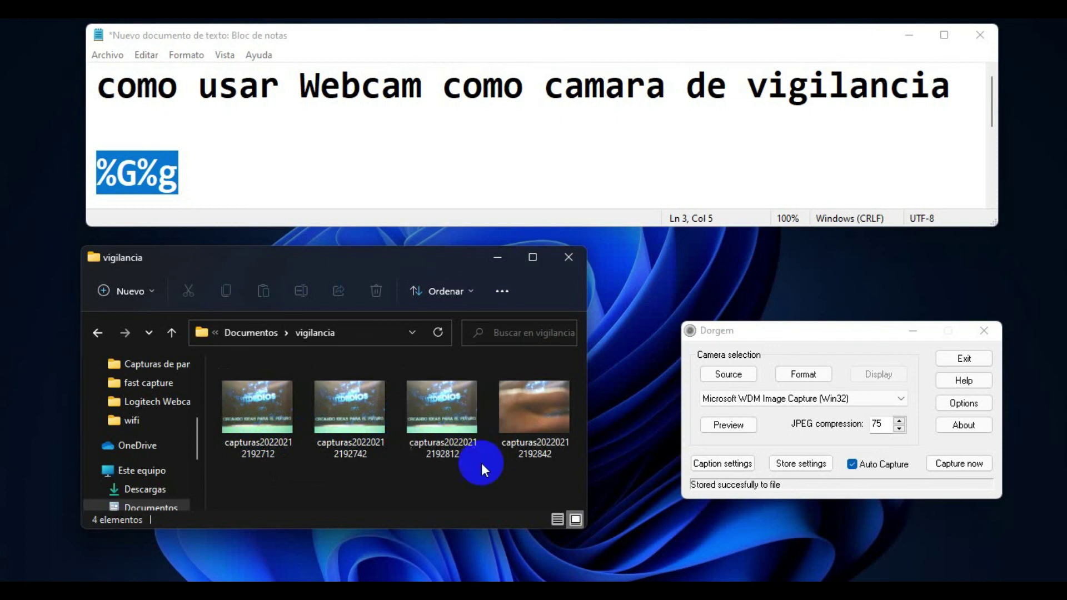